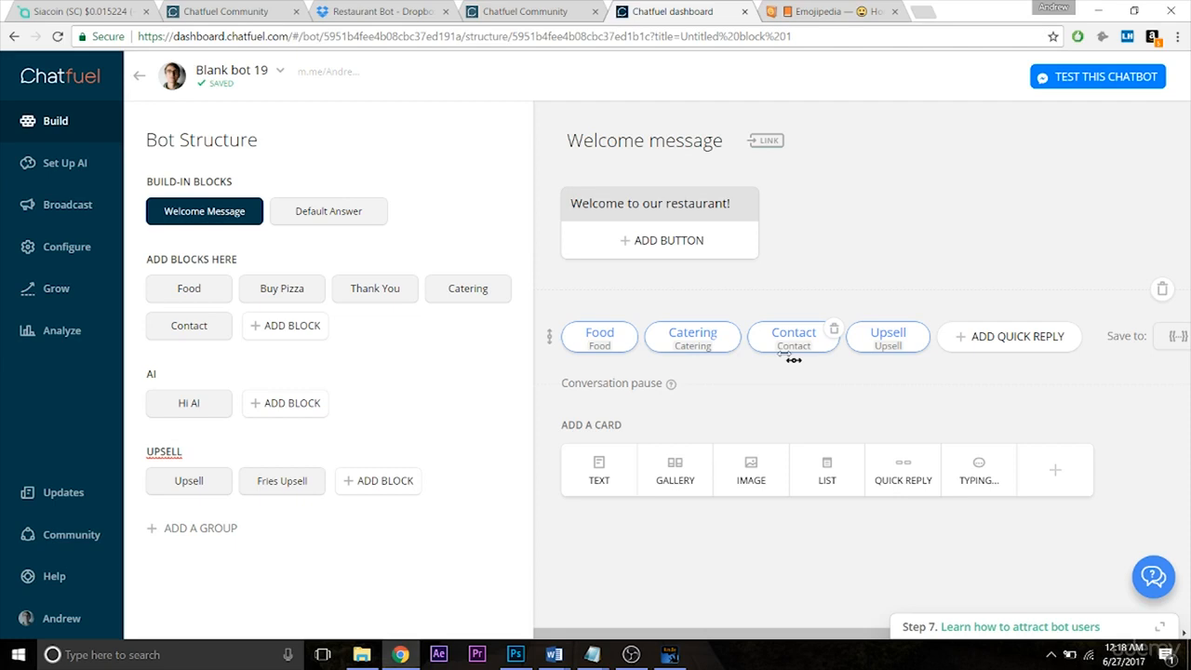
# Add a new block group named "Contact" and move the Contact block into it
pyautogui.click(181, 328)
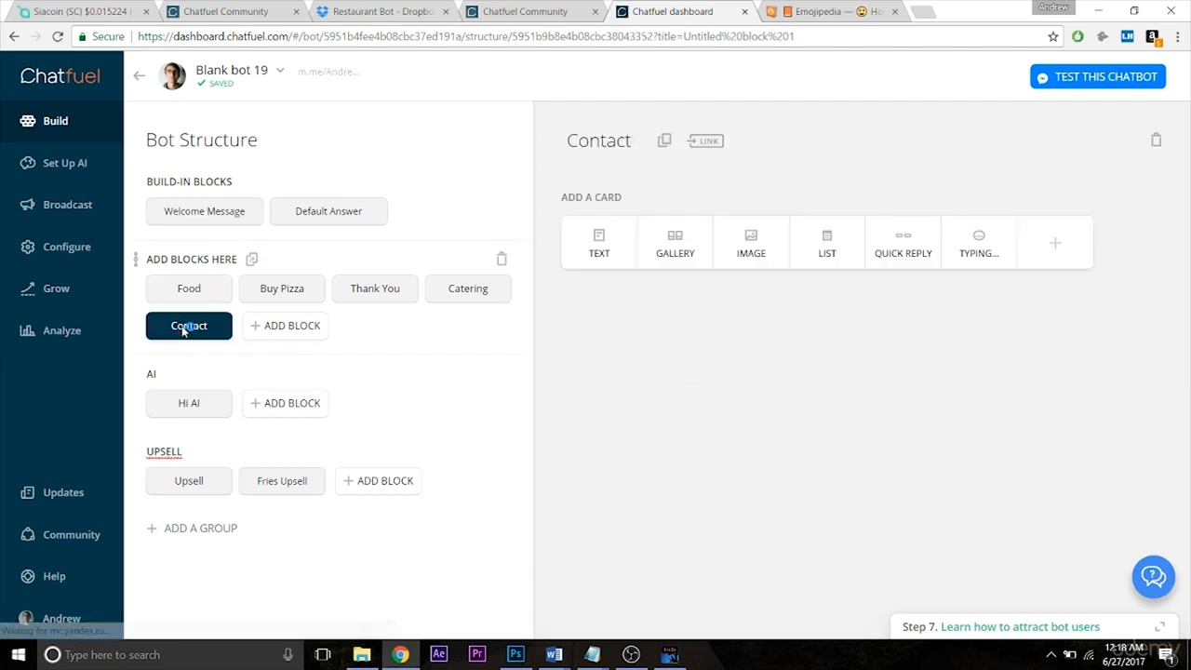
pyautogui.click(197, 530)
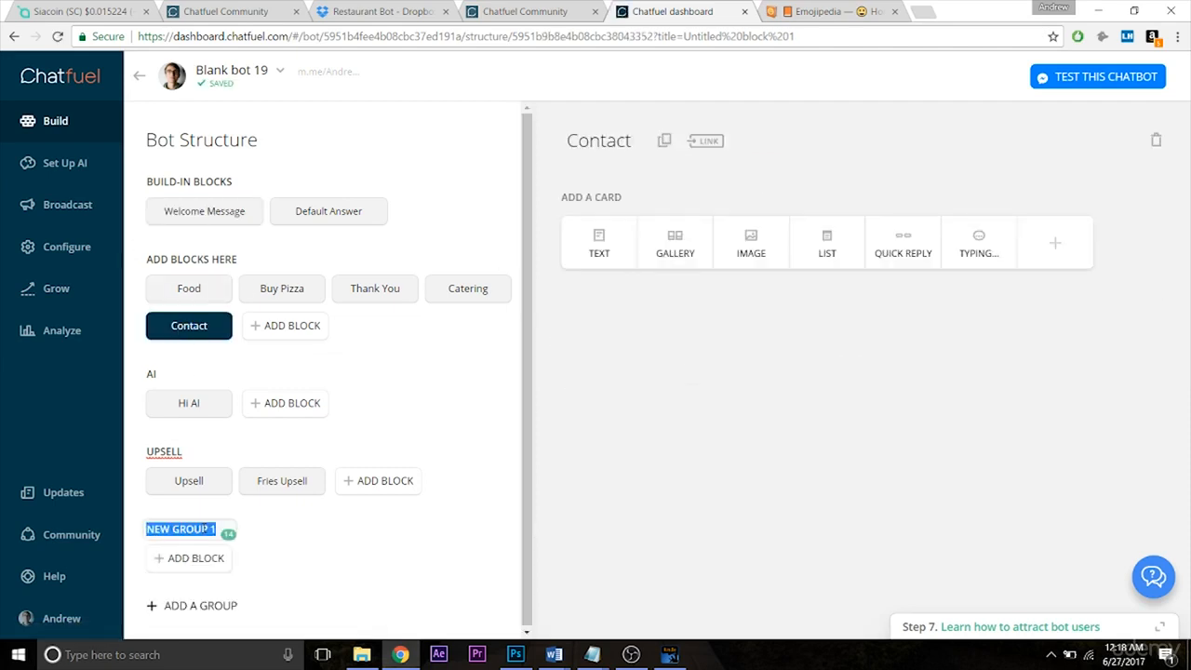
pyautogui.write('Contact')
pyautogui.press('Return')
pyautogui.moveTo(189, 327); pyautogui.dragTo(187, 566)
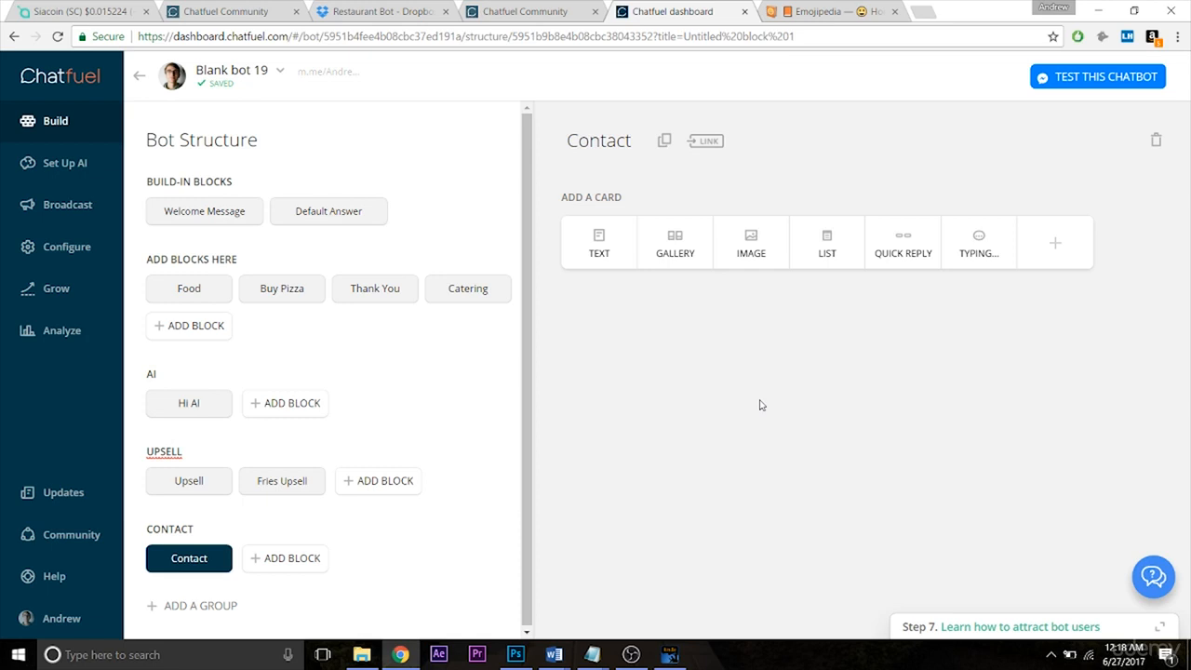
# Add a User Input card to the Contact block with the question "What date is your event?"
pyautogui.click(1046, 252)
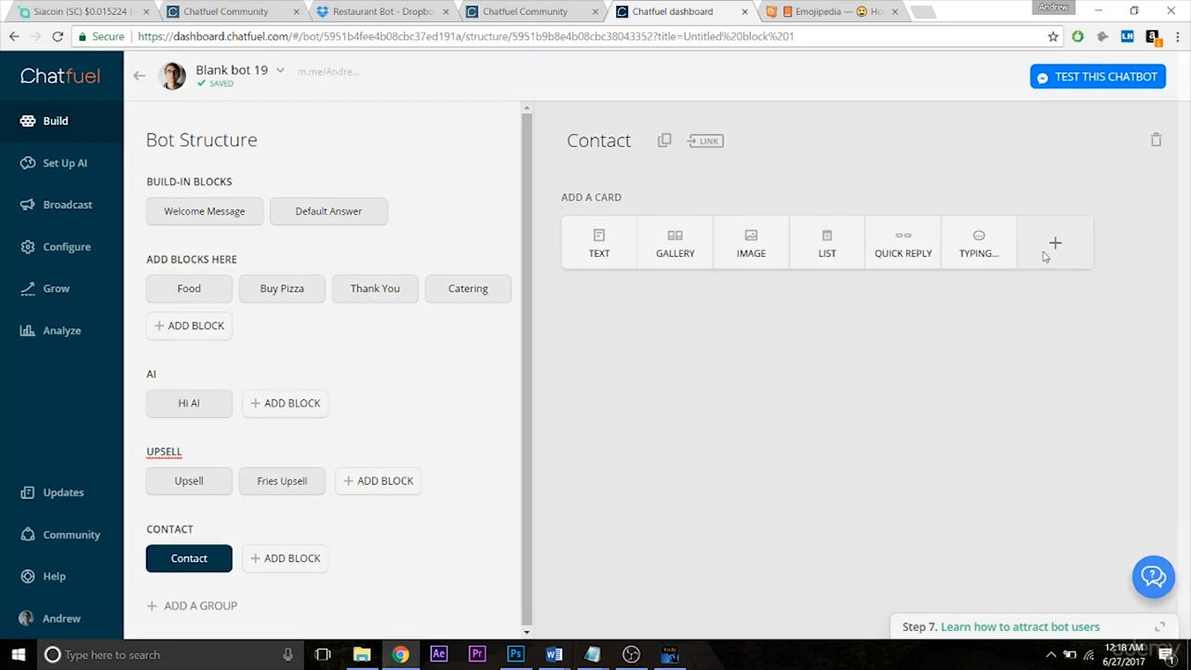
pyautogui.click(535, 185)
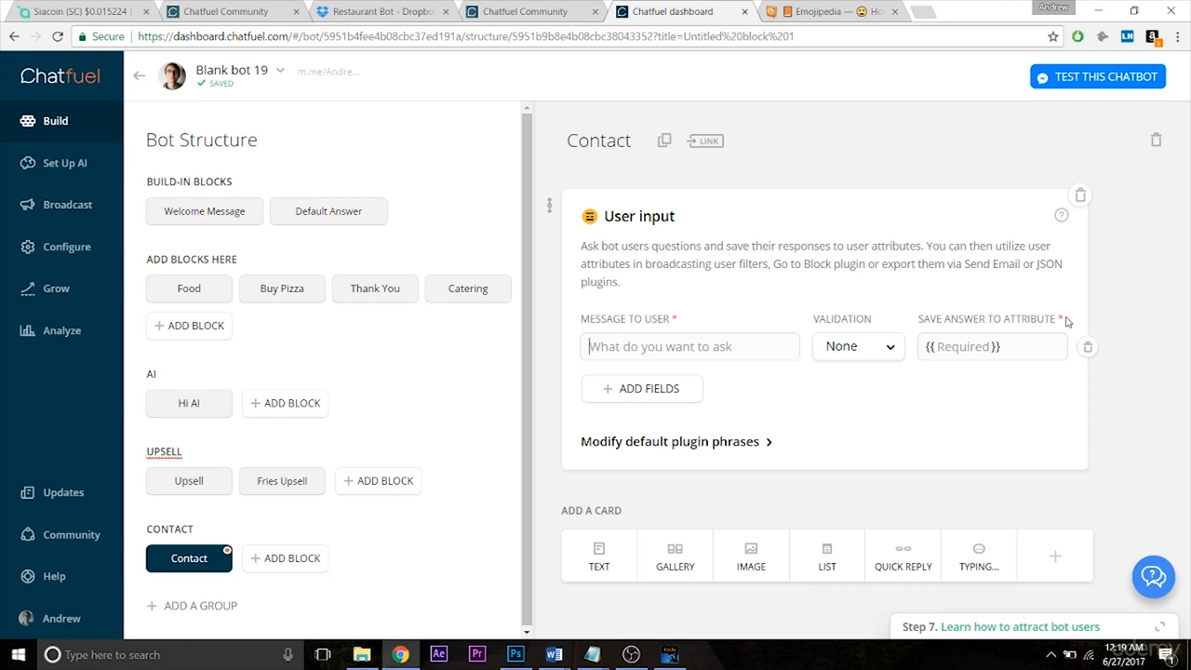
pyautogui.write('What')
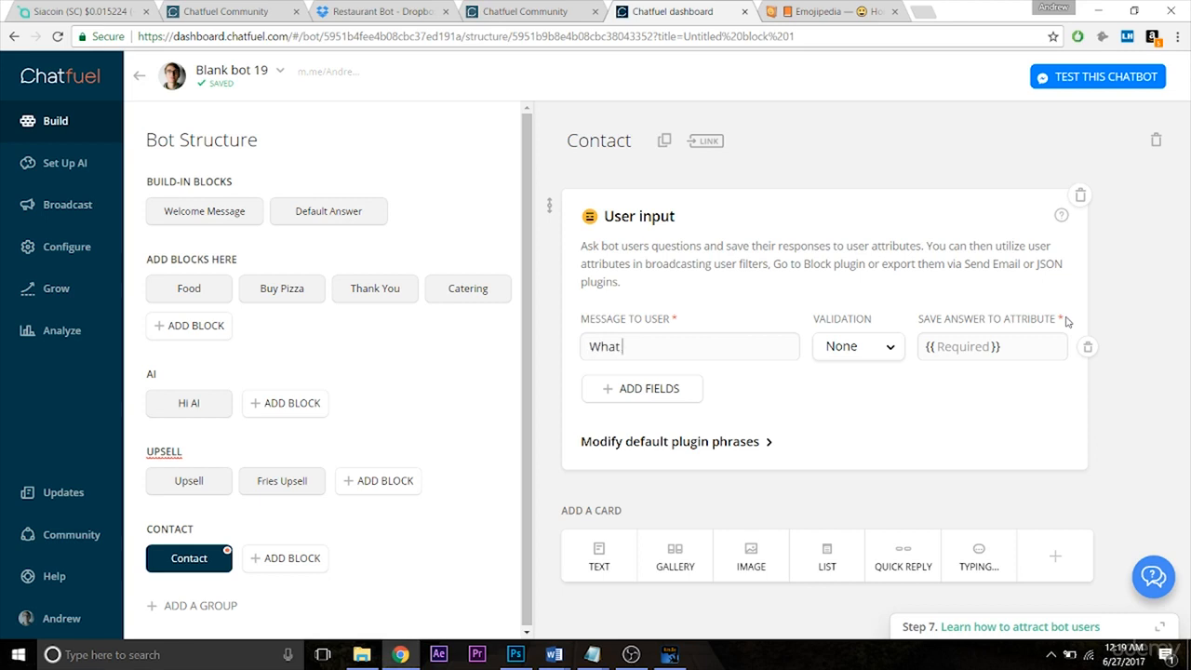
pyautogui.write(' date is your event?')
# Add a second question field asking "What is your email?" and set its validation to Email
pyautogui.click(679, 388)
pyautogui.click(842, 346)
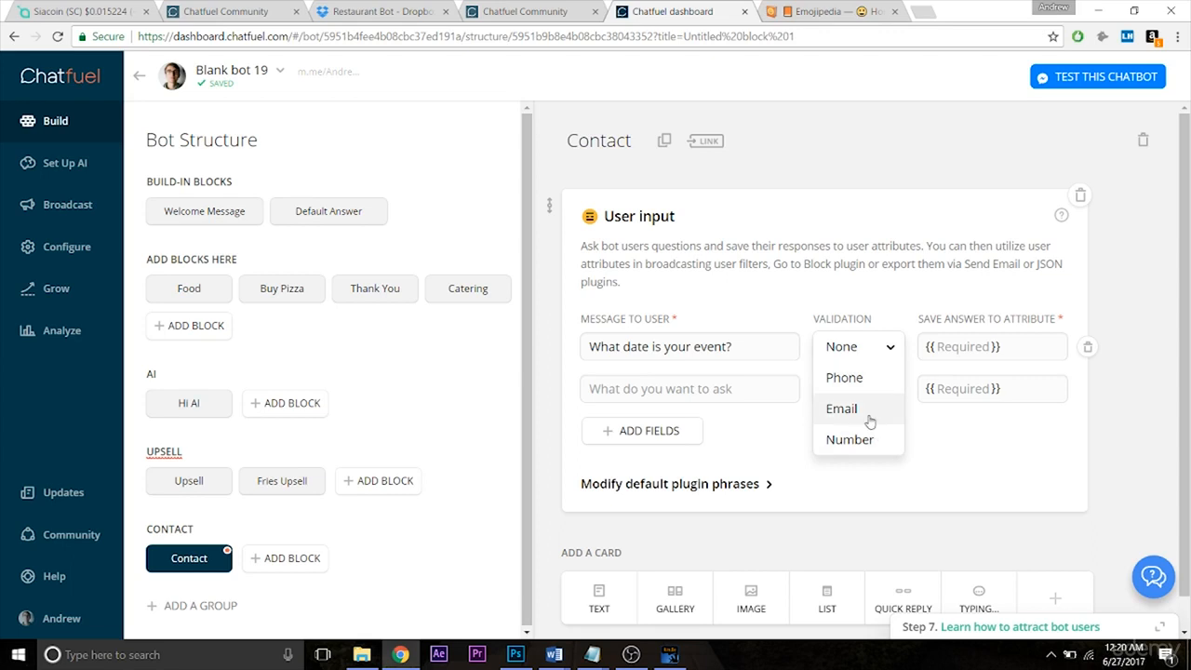
pyautogui.click(955, 450)
pyautogui.click(690, 387)
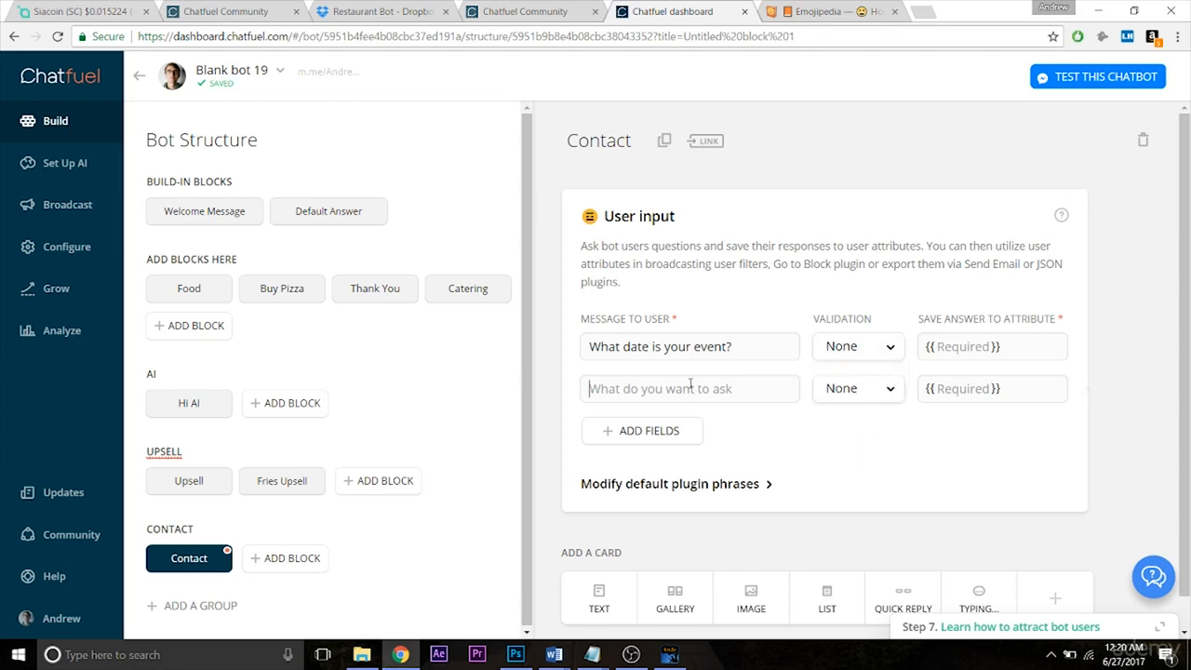
pyautogui.write('What is your em')
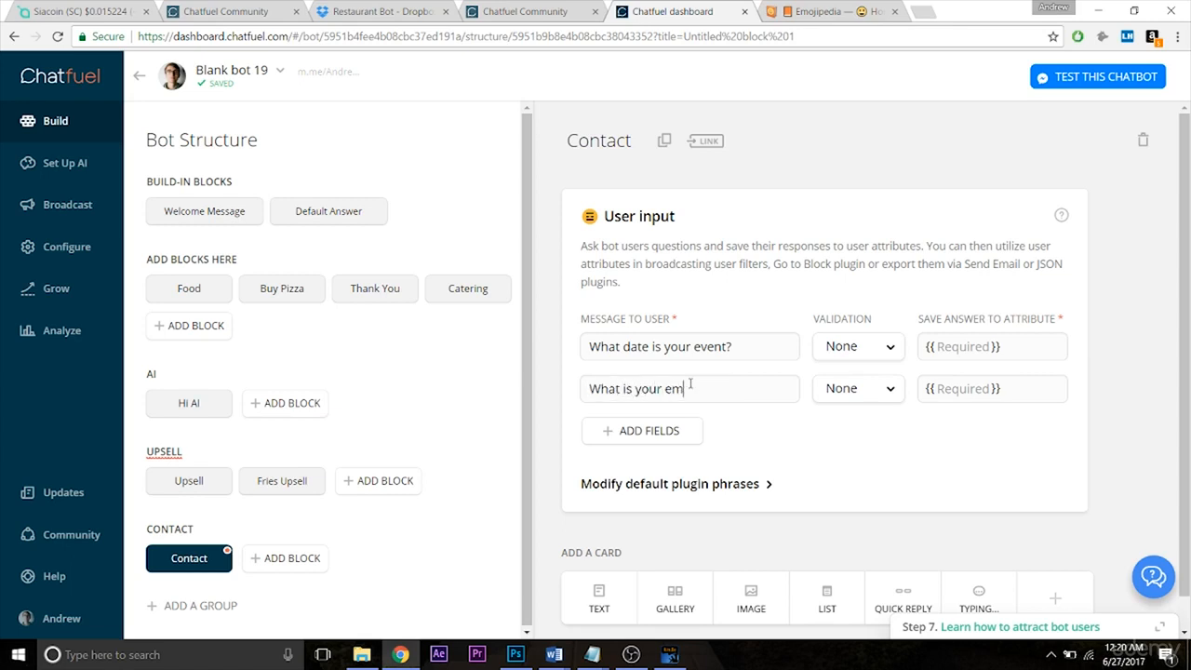
pyautogui.write('ail?')
pyautogui.click(856, 394)
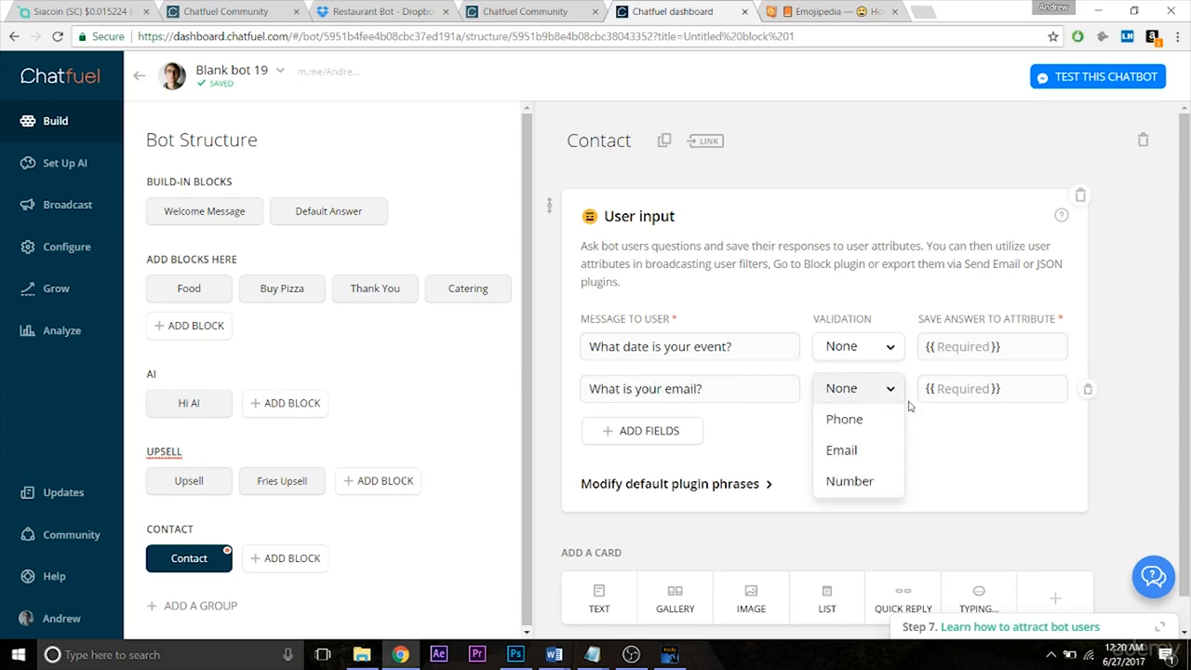
pyautogui.click(874, 456)
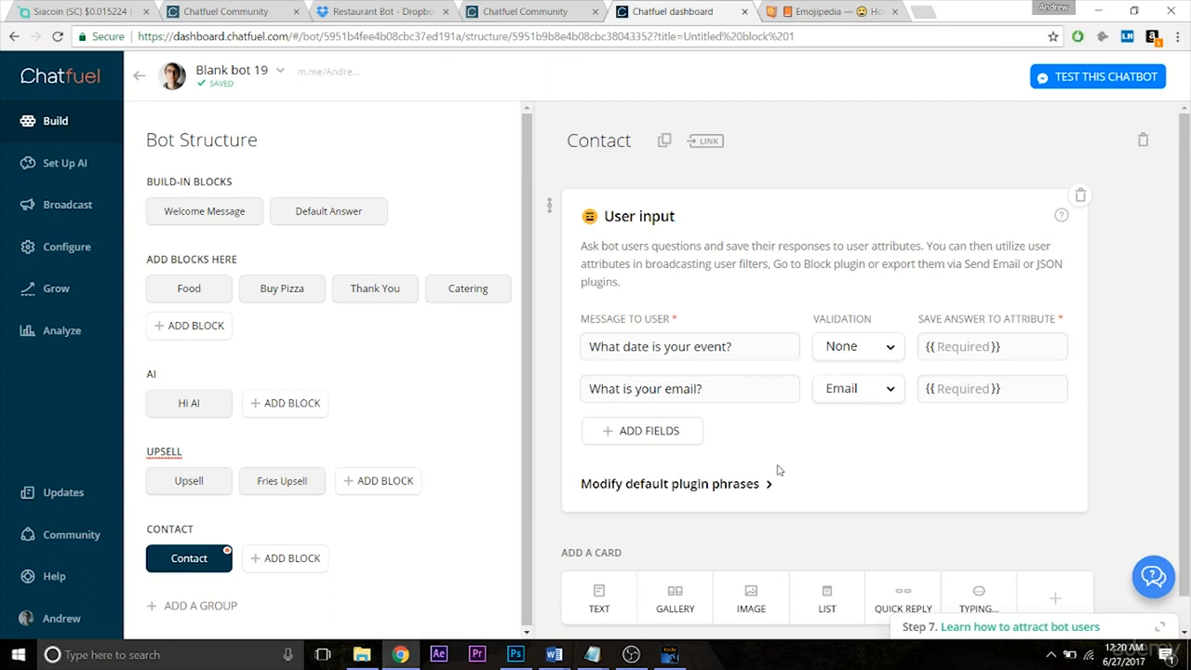
# Examine the User Input card's default plugin phrases for invalid email, phone and number answers
pyautogui.click(728, 489)
pyautogui.moveTo(1190, 296); pyautogui.dragTo(1189, 427)
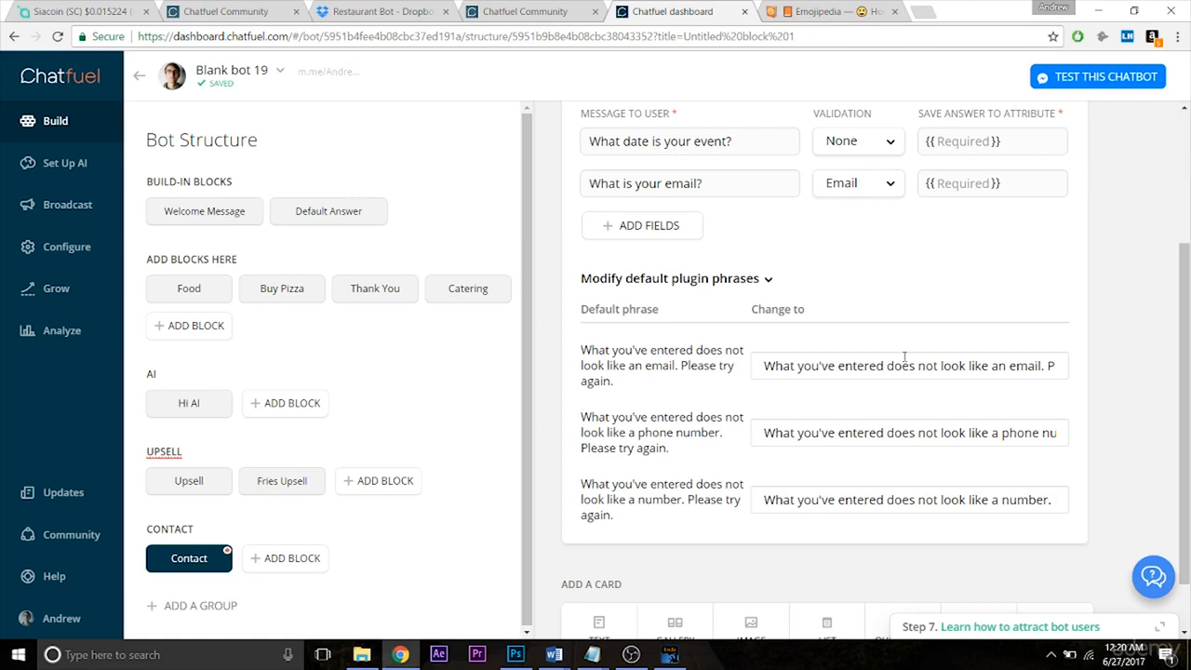
pyautogui.click(727, 281)
pyautogui.scroll(2, 1074, 395)
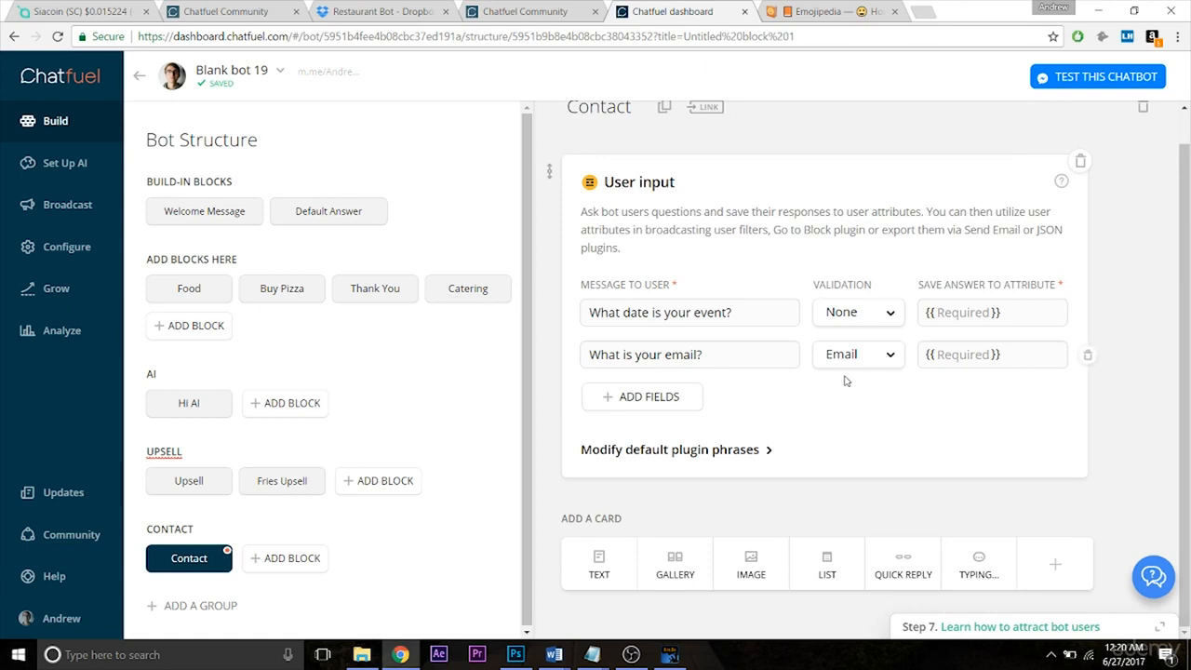
# Add a third question field asking "How many people are attending?"
pyautogui.click(654, 396)
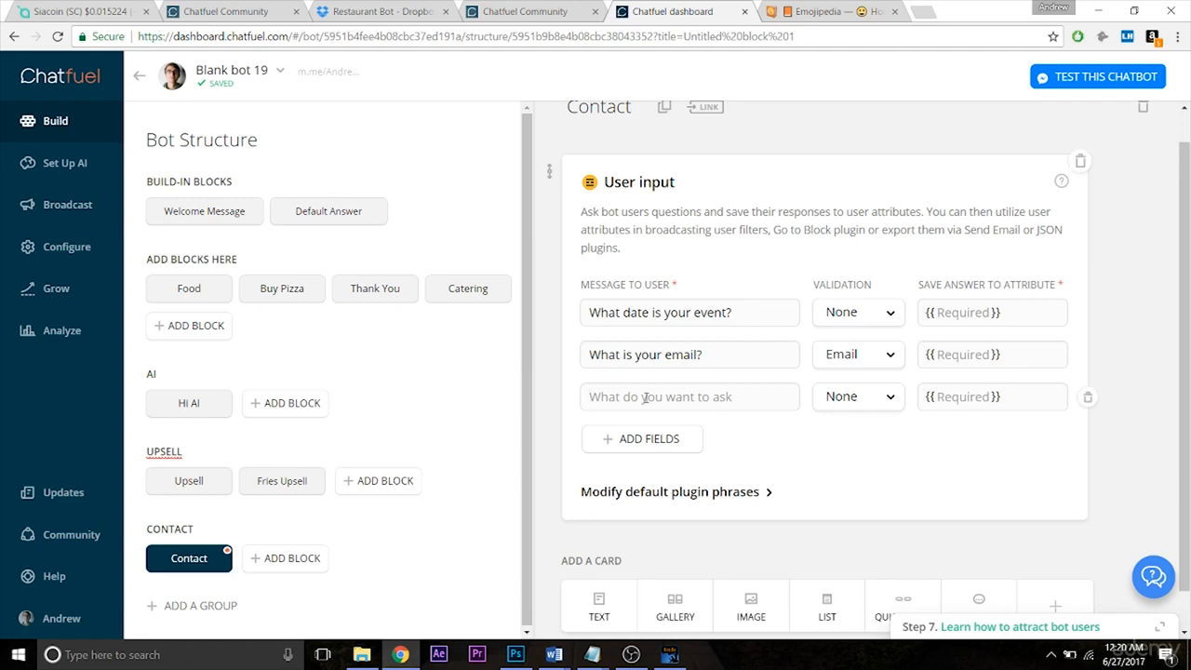
pyautogui.write('W')
pyautogui.press('BackSpace')
pyautogui.write('How many people ')
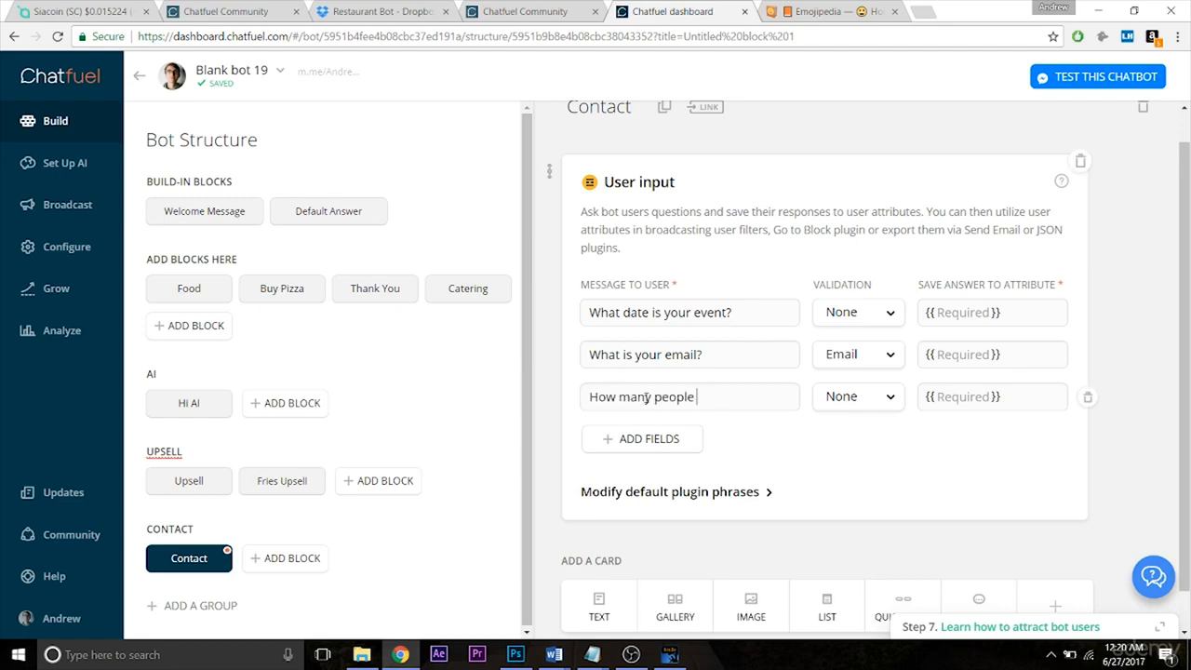
pyautogui.write('are attending?')
# Add a fourth question field asking "What is your phone number?"
pyautogui.click(599, 451)
pyautogui.write('Wha')
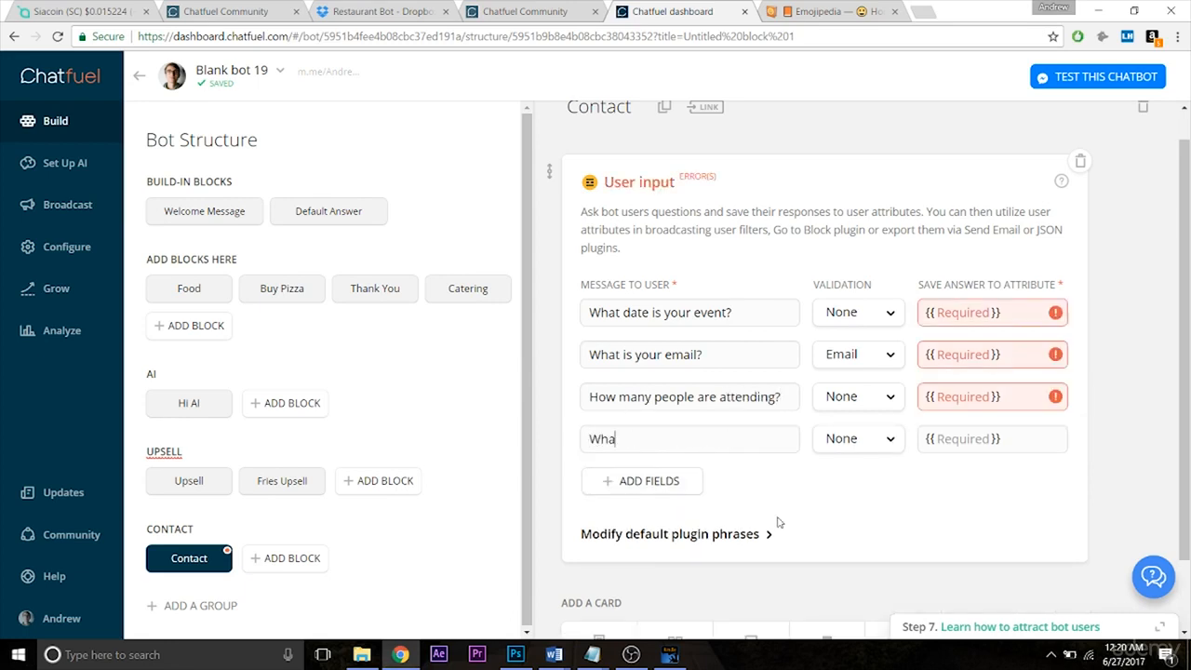
pyautogui.write('t is your phone number?')
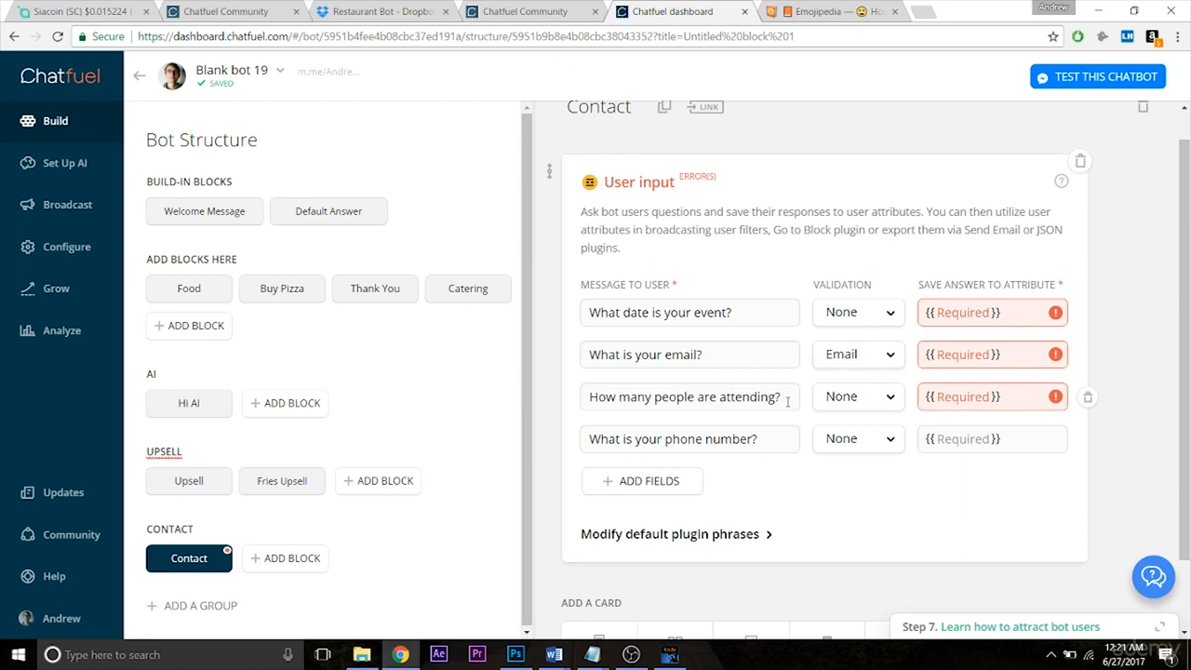
# Set the validation to None for the attendance question and to Phone for the phone number question
pyautogui.click(851, 403)
pyautogui.click(856, 487)
pyautogui.click(855, 406)
pyautogui.click(858, 413)
pyautogui.click(842, 454)
pyautogui.click(844, 470)
# Save the event date answer to the attribute "date" and the email answer to the attribute "email"
pyautogui.click(970, 312)
pyautogui.write('date')
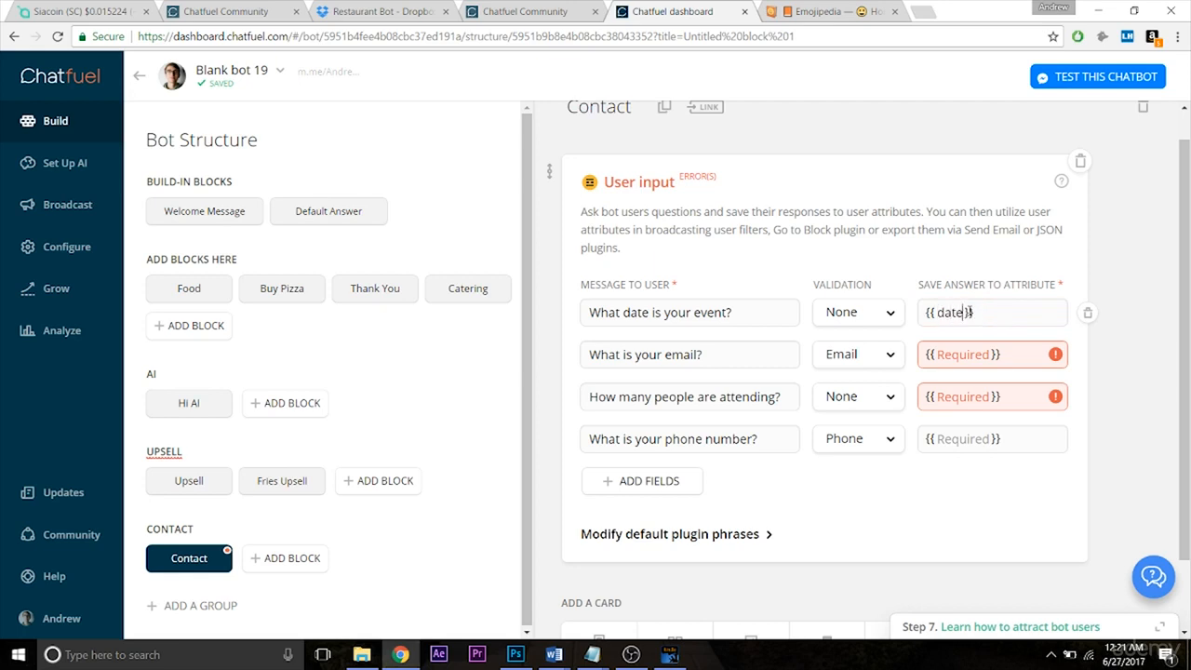
pyautogui.press('Return')
pyautogui.click(945, 358)
pyautogui.write('email')
pyautogui.press('Tab')
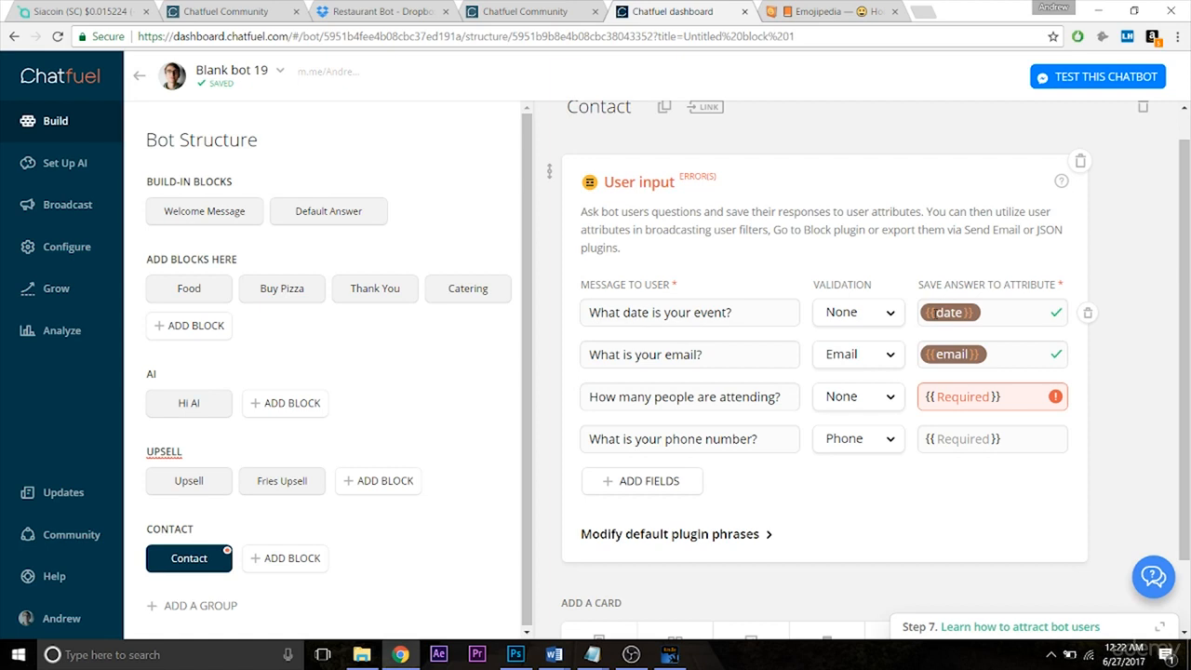
# Try prefixing the event date question's attribute with "feedback_" and remove the prefix again
pyautogui.click(935, 314)
pyautogui.write('feedback_')
pyautogui.press('Tab')
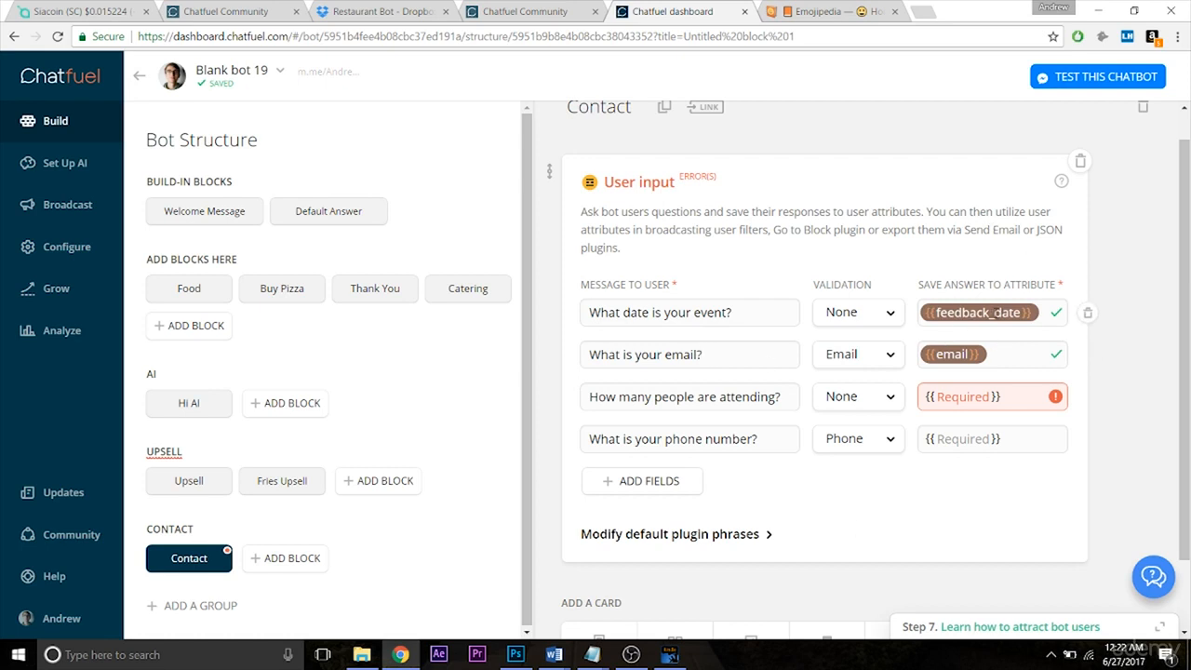
pyautogui.moveTo(986, 313); pyautogui.dragTo(937, 313)
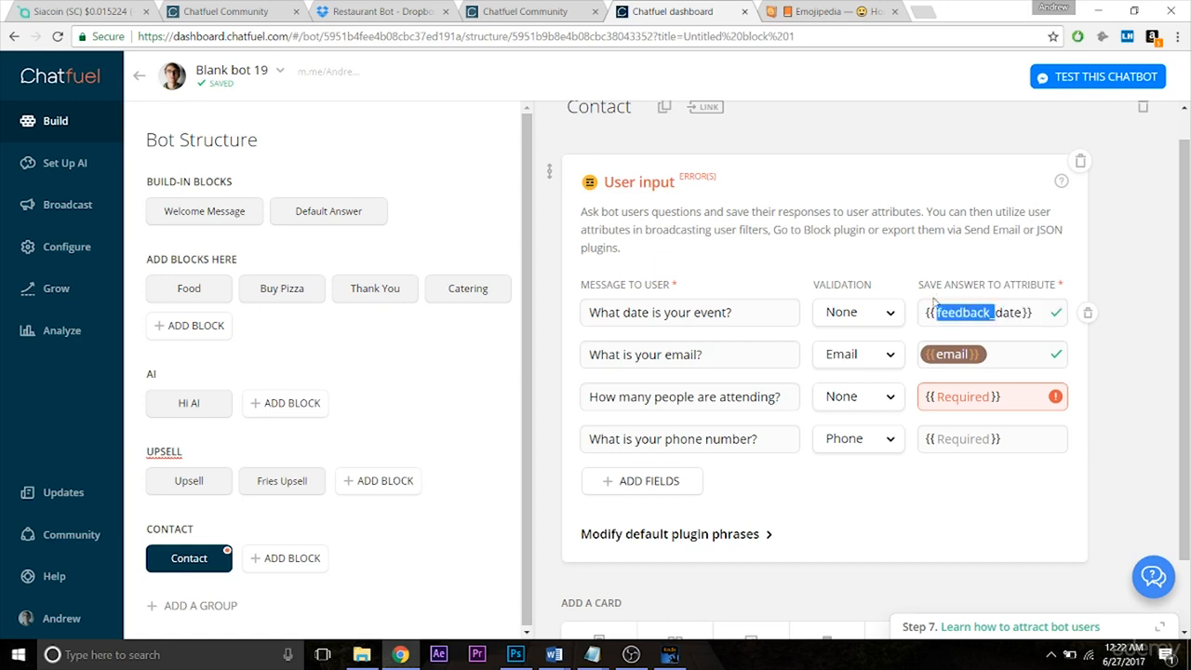
pyautogui.press('BackSpace')
# Save the attendance answer to the attribute "attendees" and the phone number answer to the attribute "phone"
pyautogui.click(971, 398)
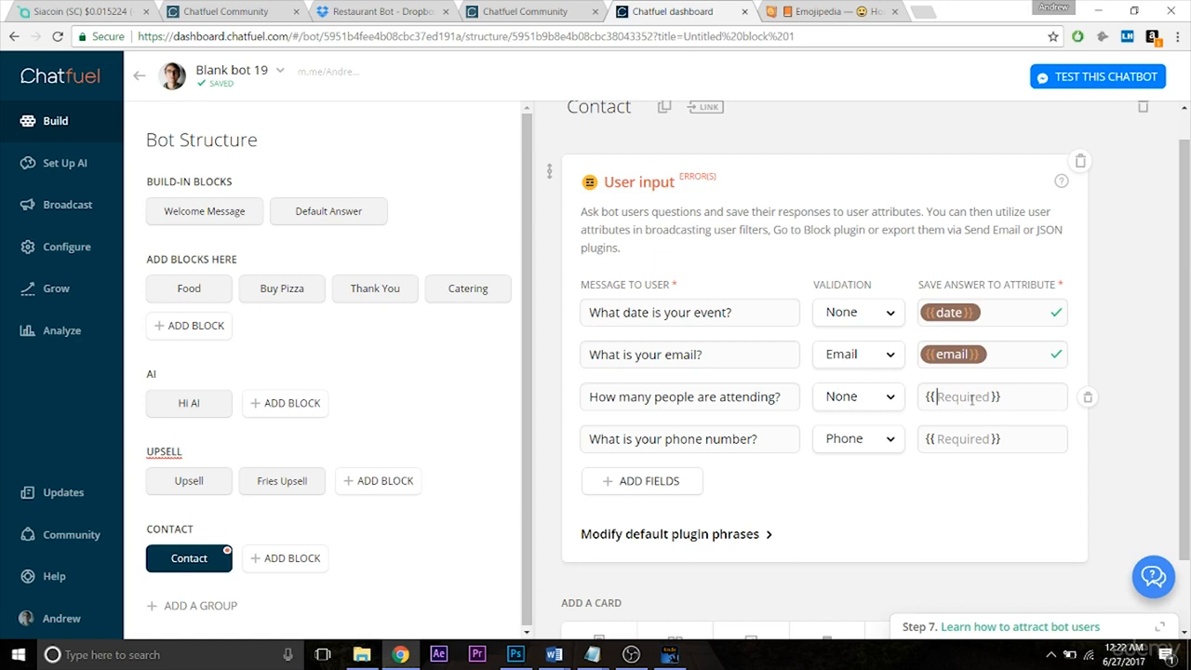
pyautogui.write('attendees')
pyautogui.press('Tab')
pyautogui.click(977, 444)
pyautogui.write('phone')
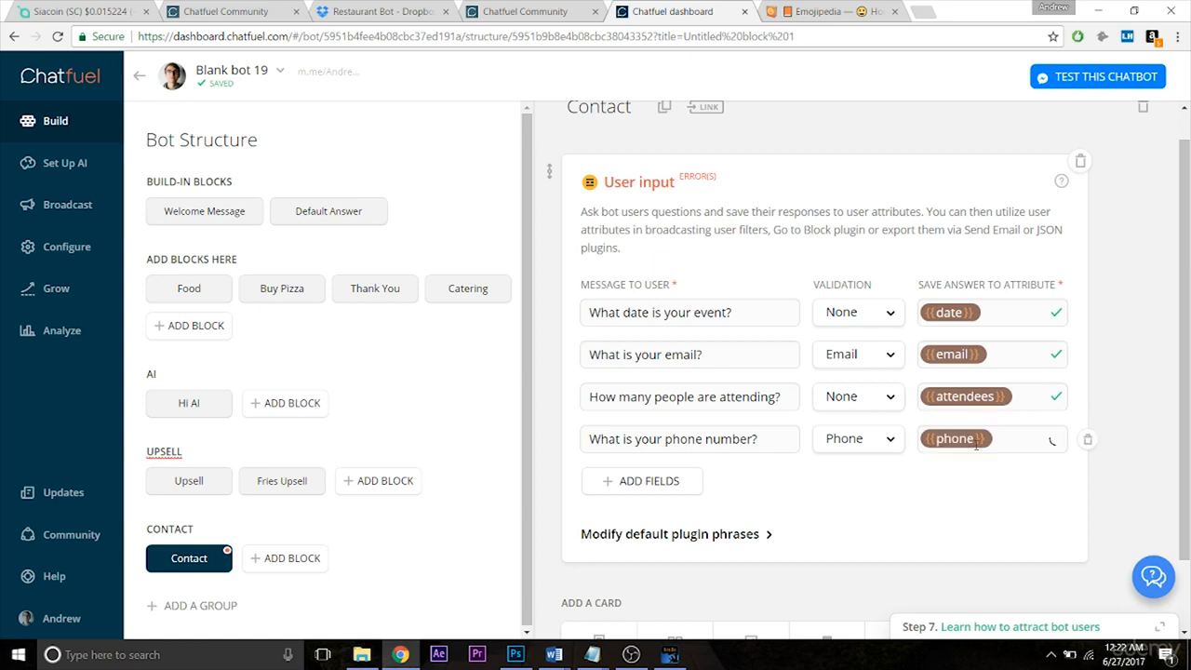